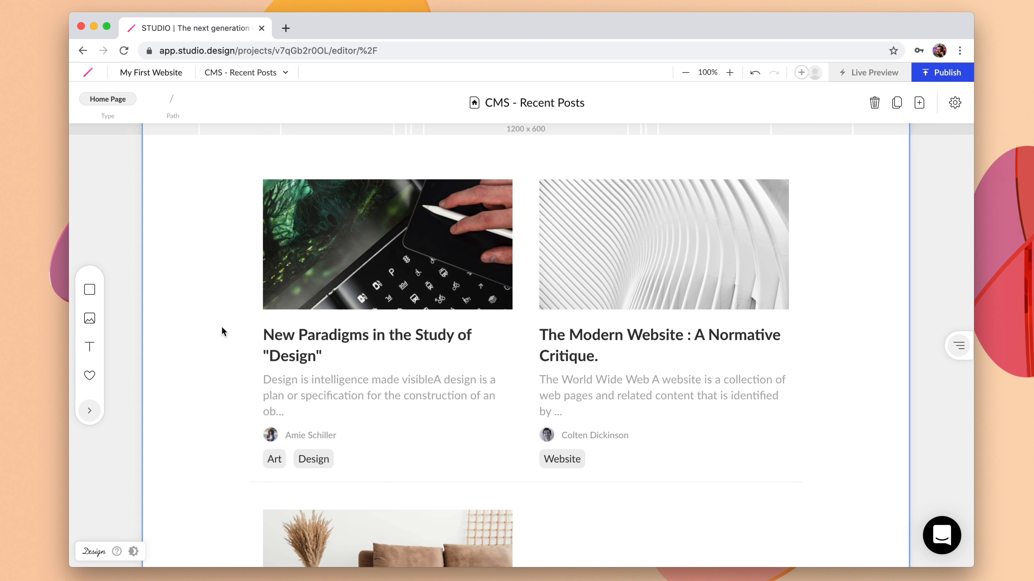
Look over the CMS - Recent Posts page, from its page list and Articles banner down to the post cards.
scroll(294, 325, "up", 4)
scroll(294, 325, "up", 7)
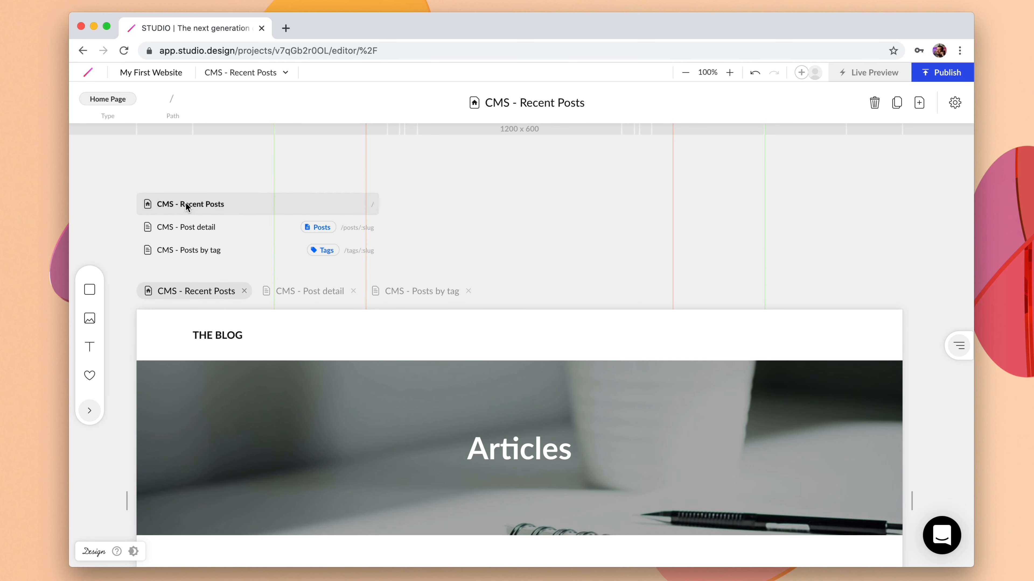
scroll(520, 391, "down", 5)
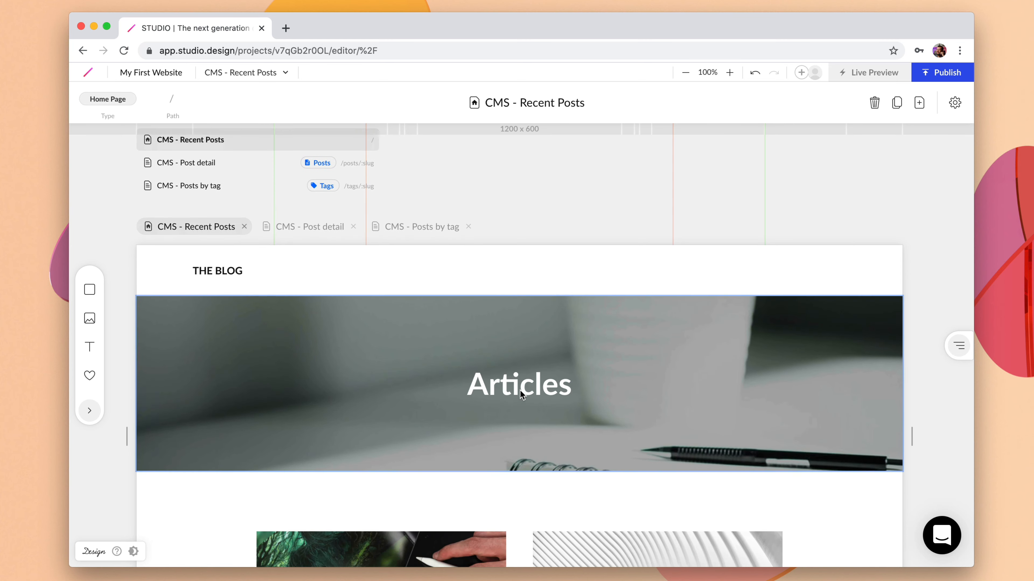
left_click(533, 303)
scroll(533, 303, "down", 2)
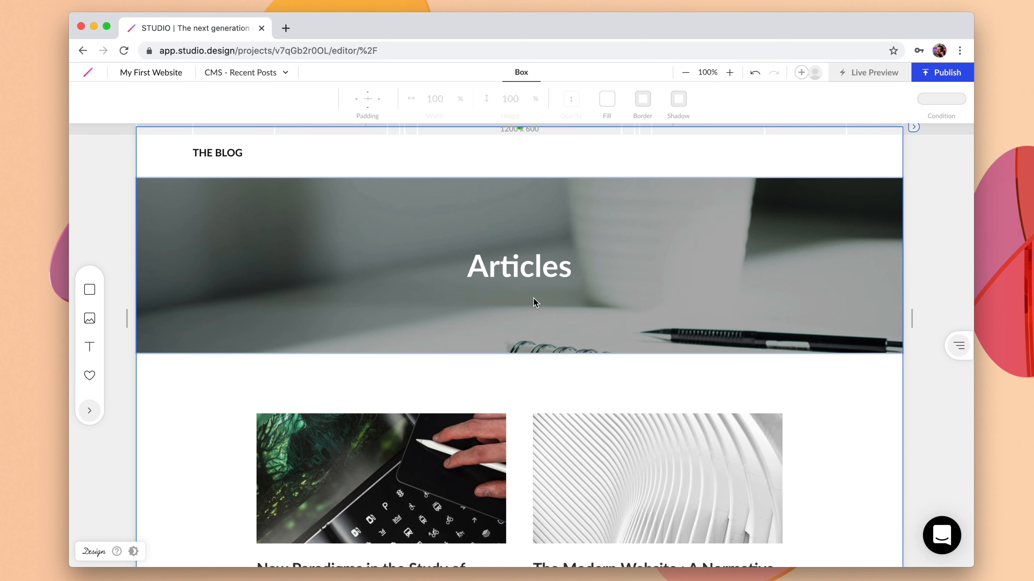
scroll(533, 298, "down", 5)
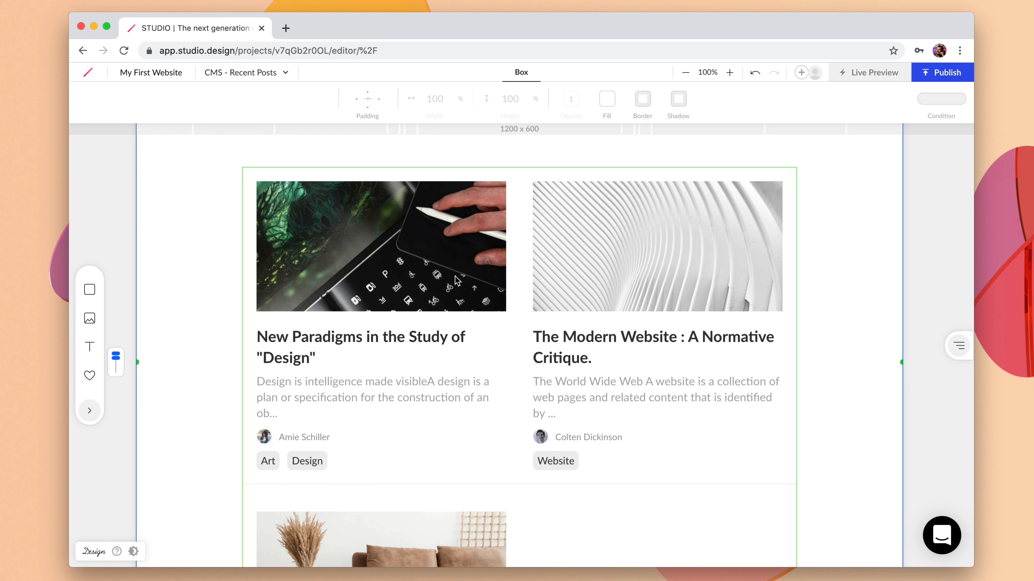
Open the image property settings of the first post card's cover in the Posts list.
left_click(457, 280)
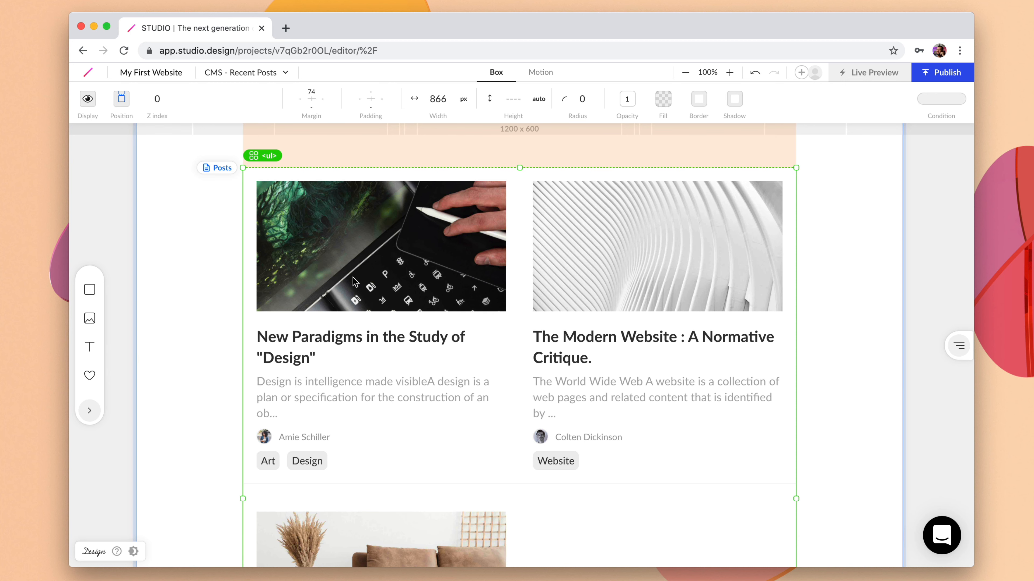
left_click(363, 264)
left_click(363, 264)
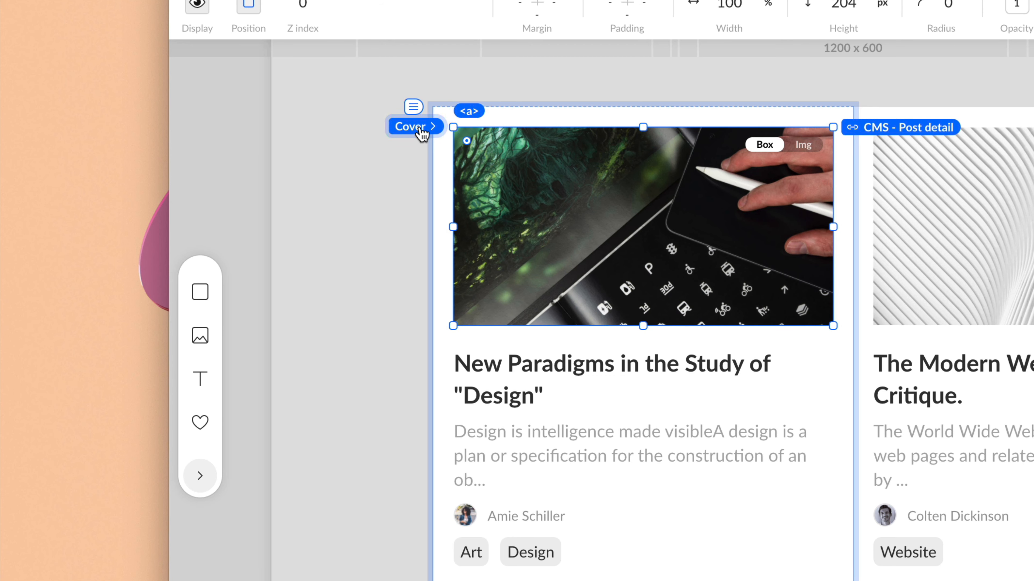
left_click(421, 131)
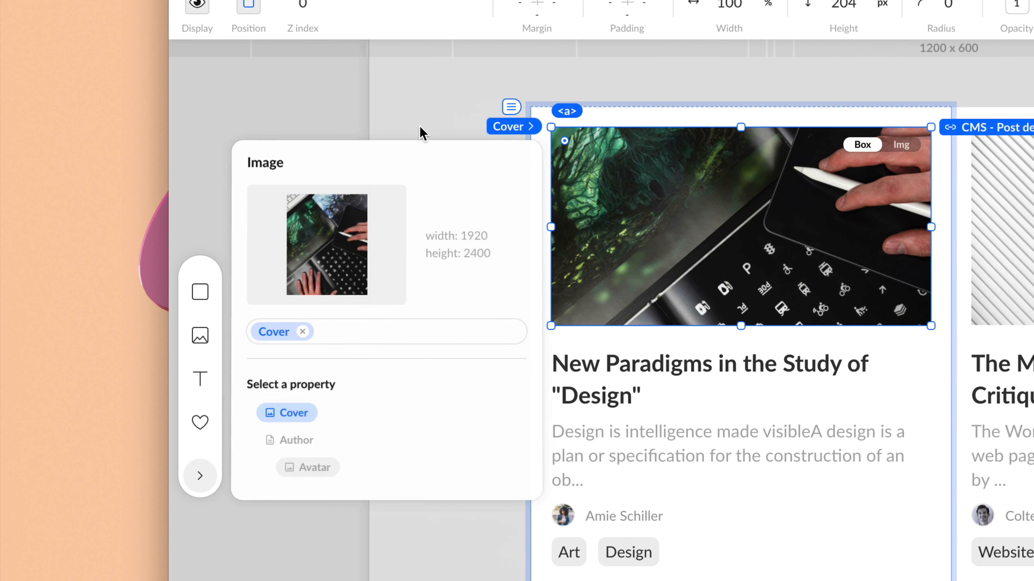
mouse_move(379, 272)
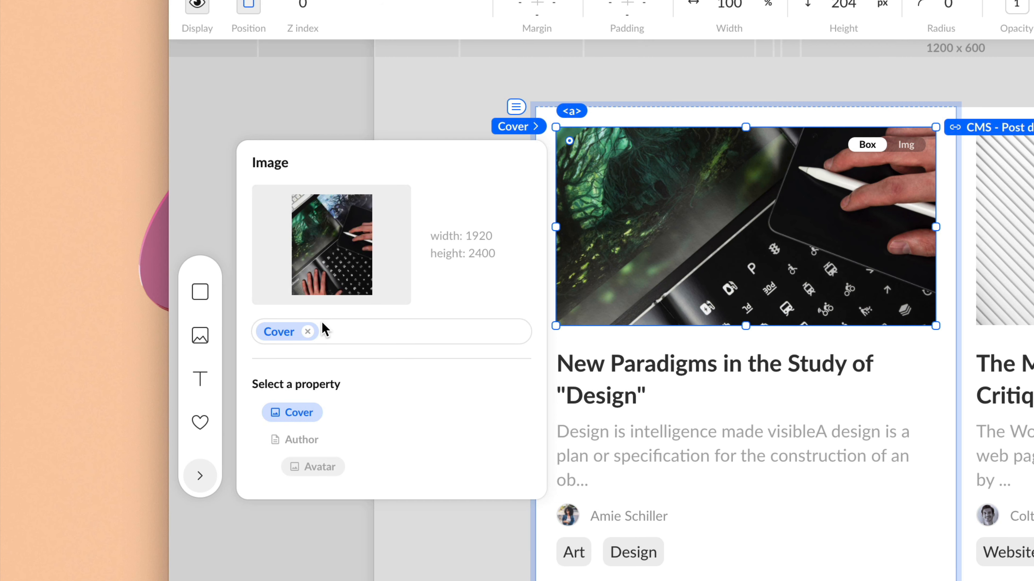
Try the author's Avatar property as the first card's image and restore the Cover property.
left_click(308, 333)
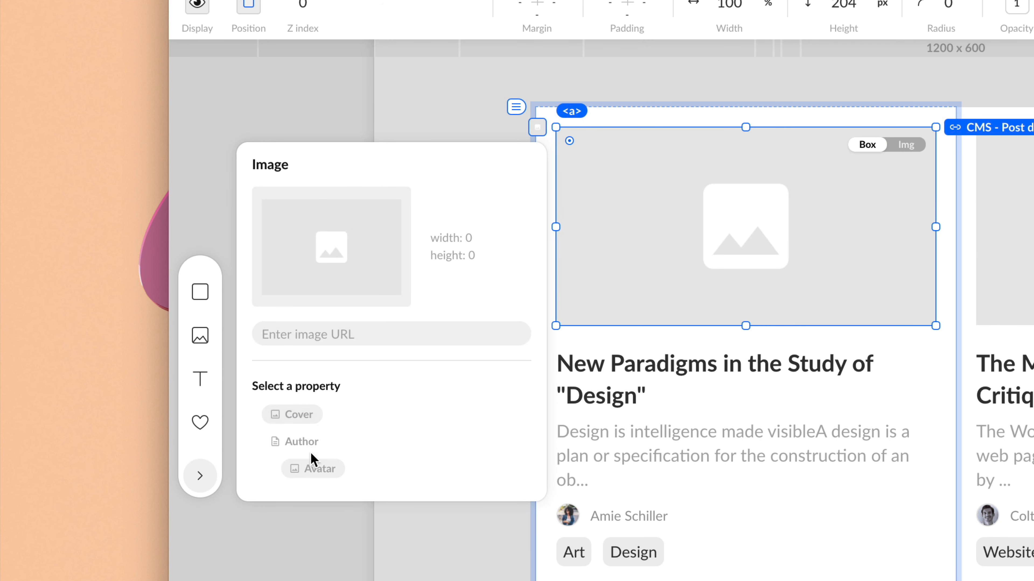
left_click(314, 470)
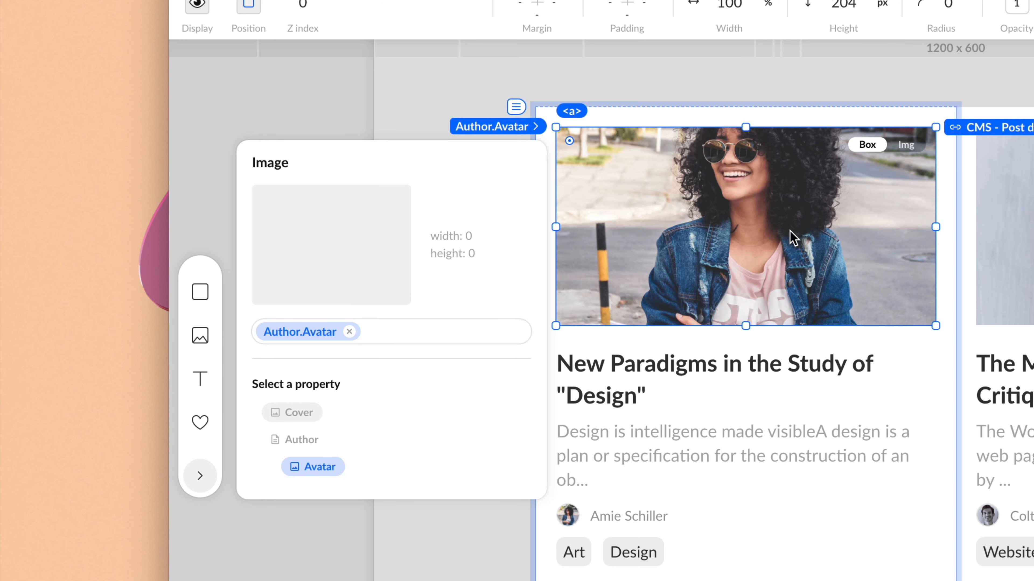
left_click(299, 415)
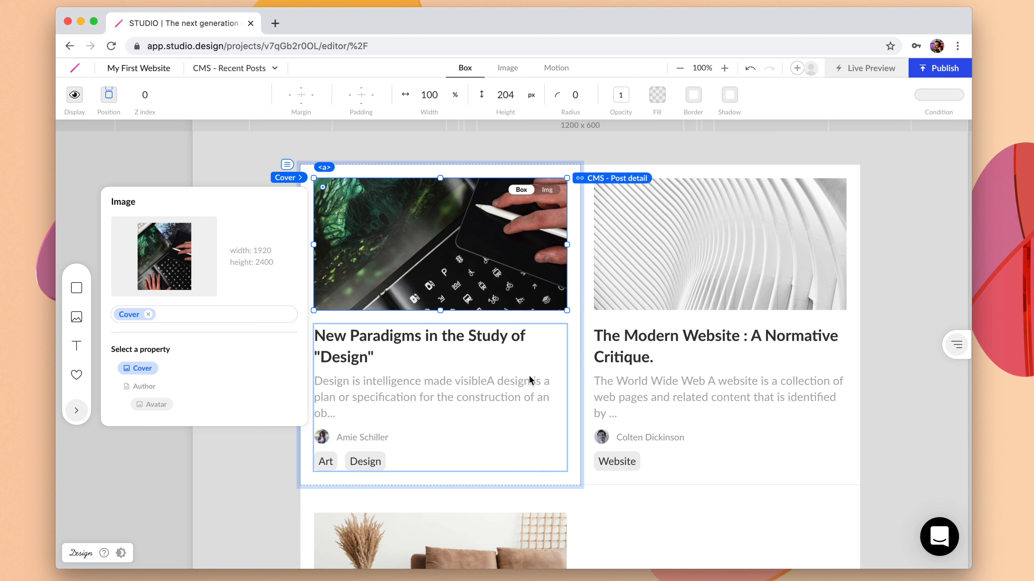
Try the Published property as the first card's heading text and restore the Title property.
left_click(397, 344)
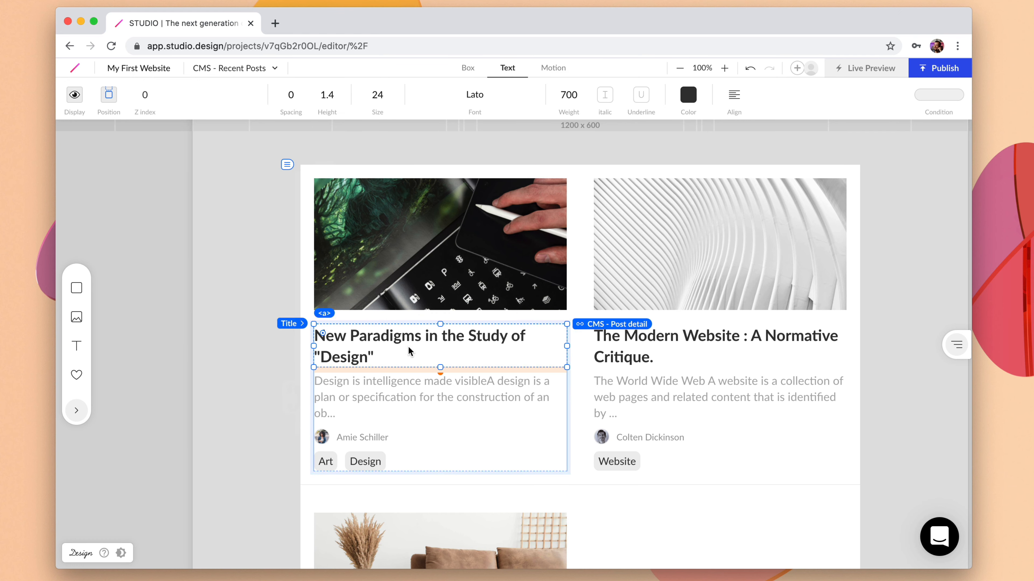
left_click(289, 324)
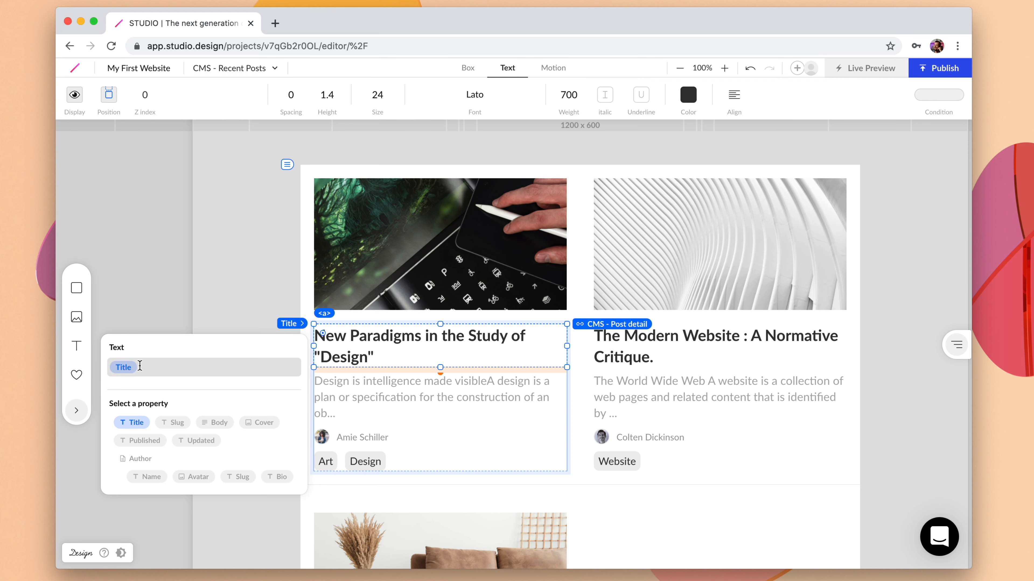
left_click(140, 366)
key("BackSpace")
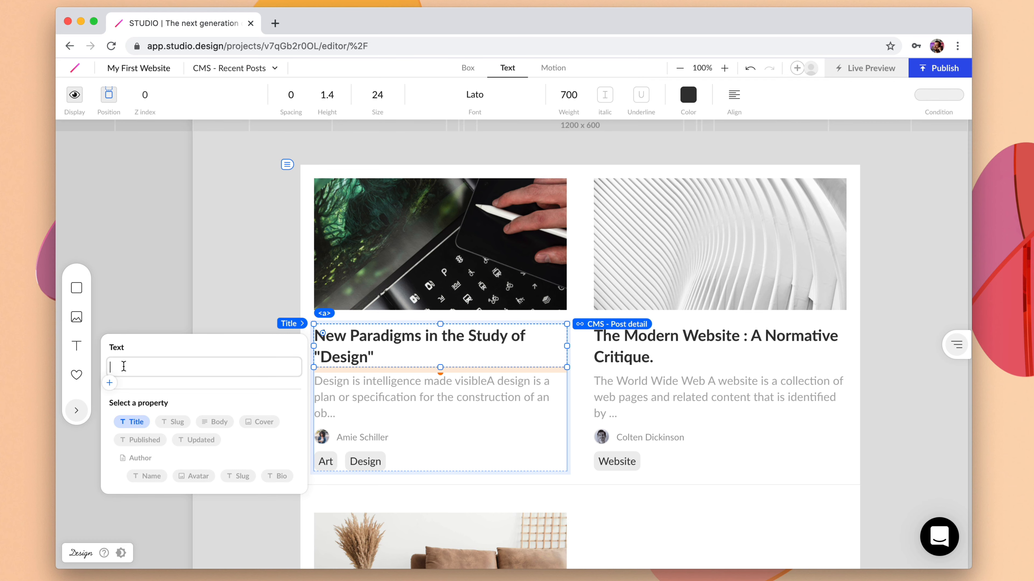
left_click(139, 440)
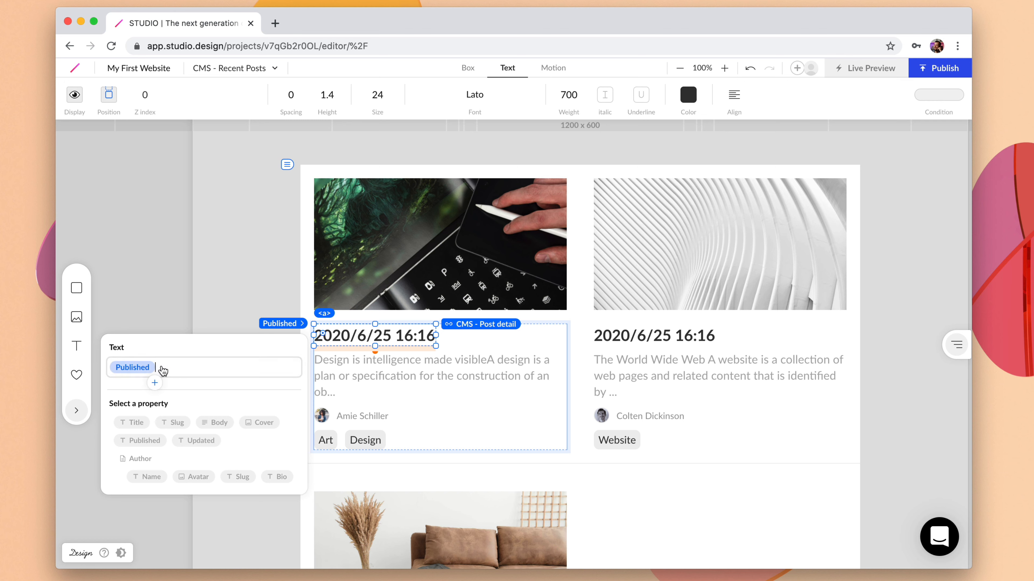
left_click(146, 368)
key("BackSpace")
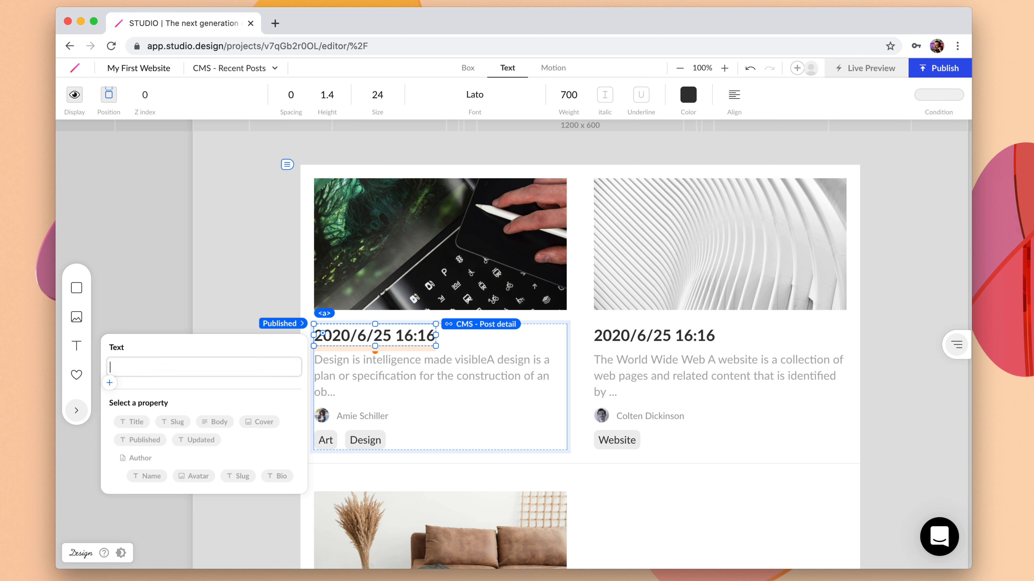
left_click(134, 422)
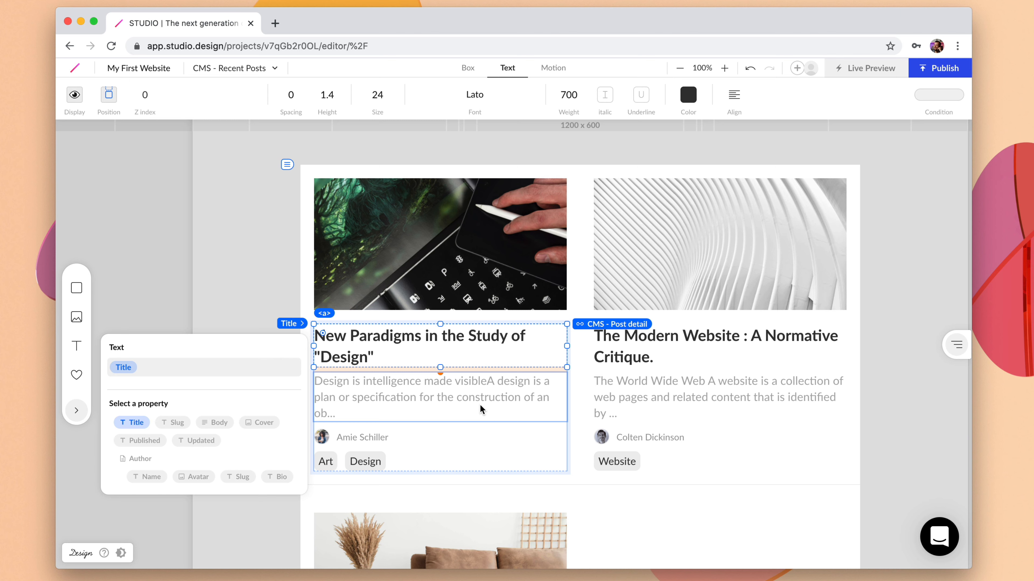
Insert a text element between the first post card's title and body text, with font size 14.
left_click(401, 395)
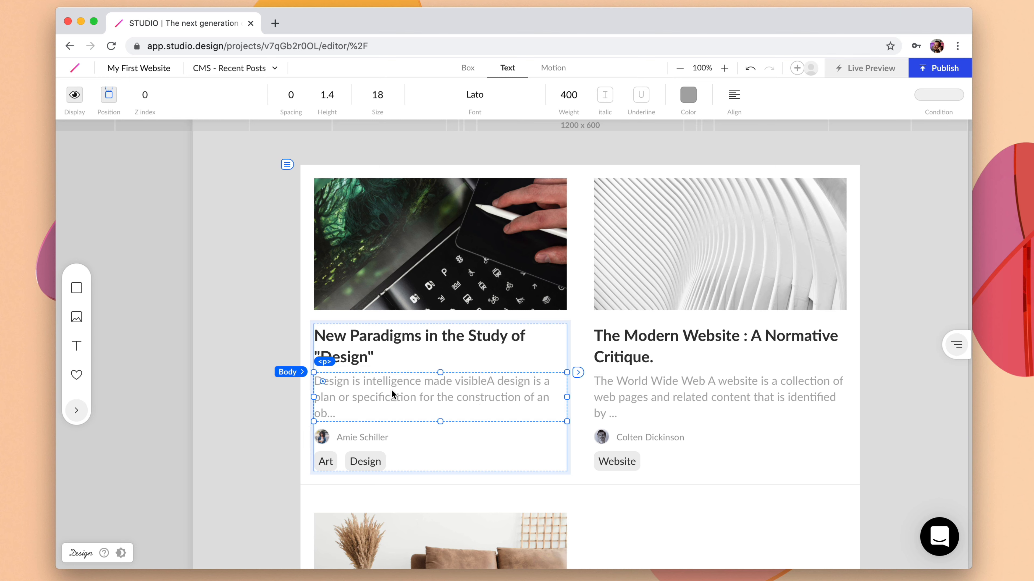
left_click_drag(77, 346, 327, 376)
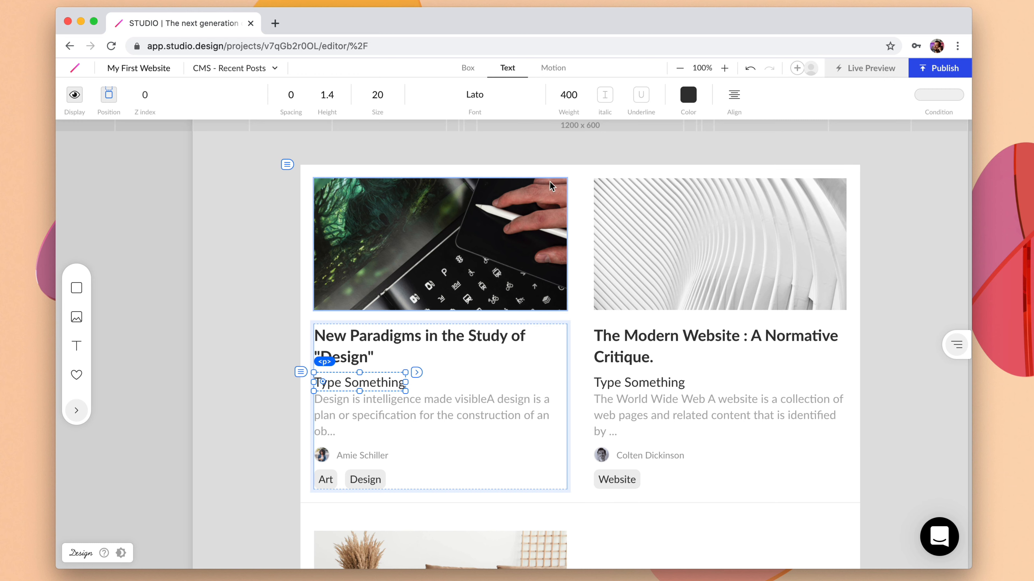
left_click(377, 96)
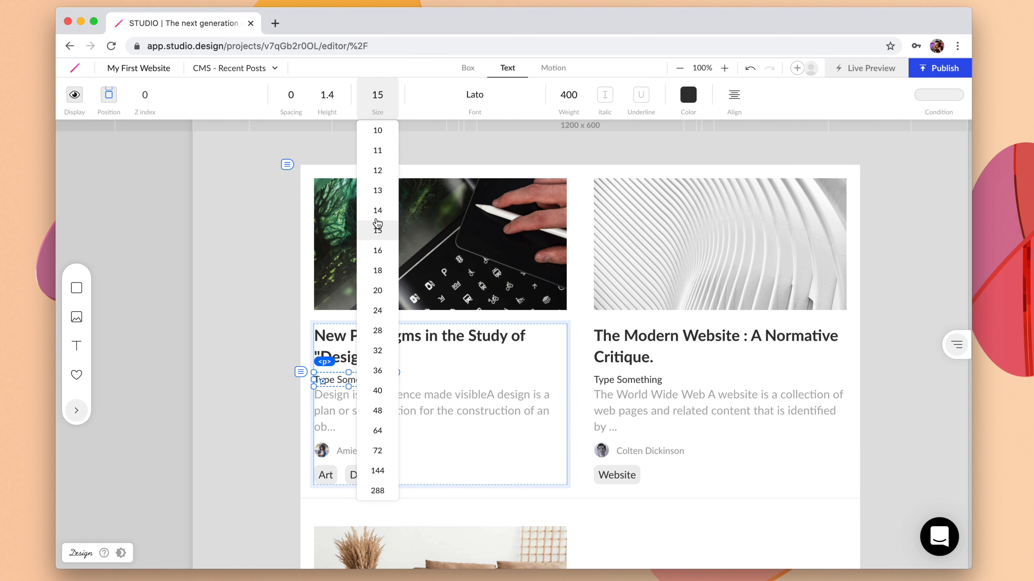
left_click(377, 210)
Lighten the new text element's colour to a medium grey and add a small margin below it.
left_click(679, 103)
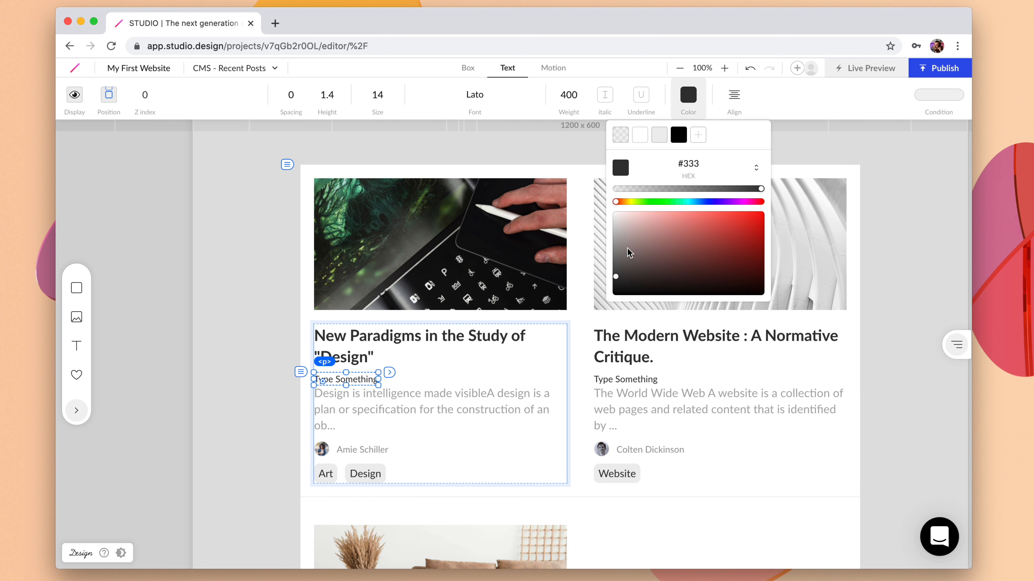
left_click_drag(614, 260, 614, 254)
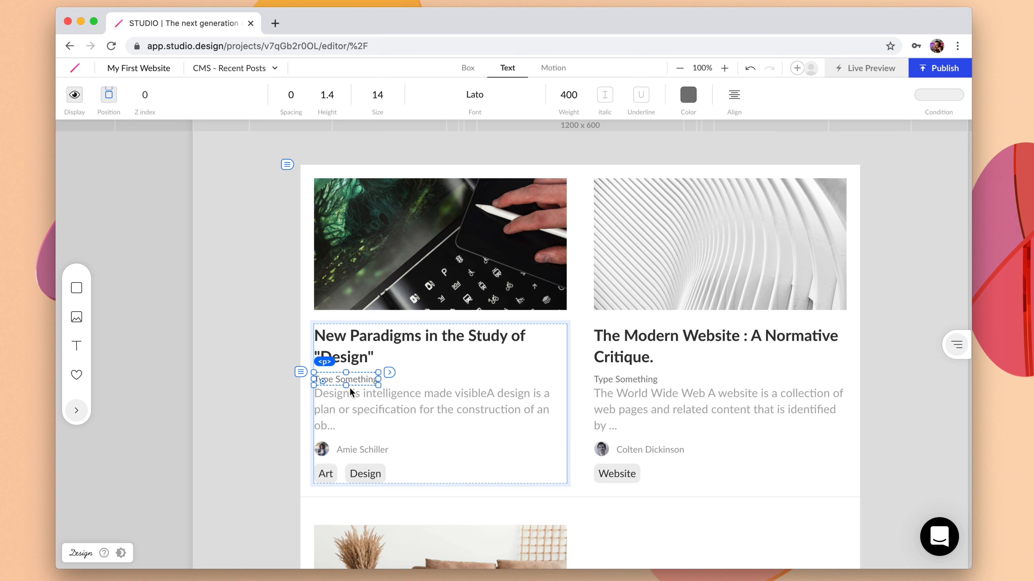
left_click_drag(346, 389, 345, 400)
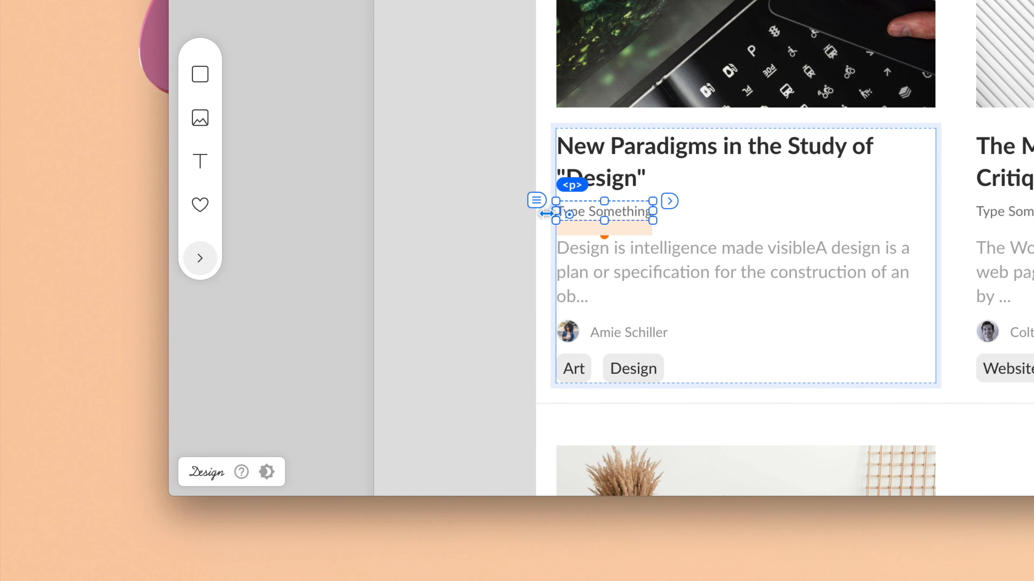
Bind the new text element to the Published property and check the date on the other post cards.
left_click(535, 203)
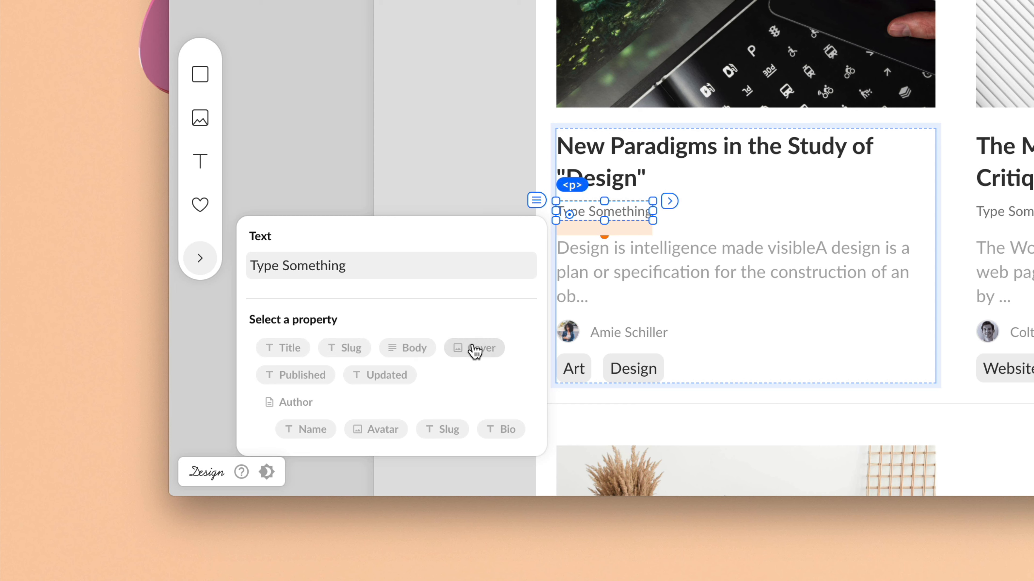
left_click(298, 376)
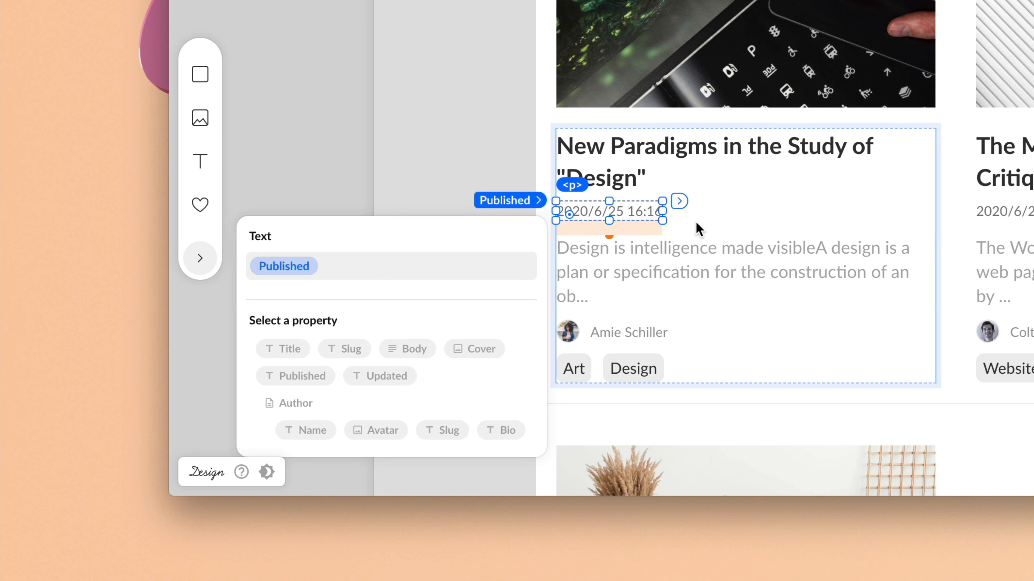
scroll(786, 240, "down", 10)
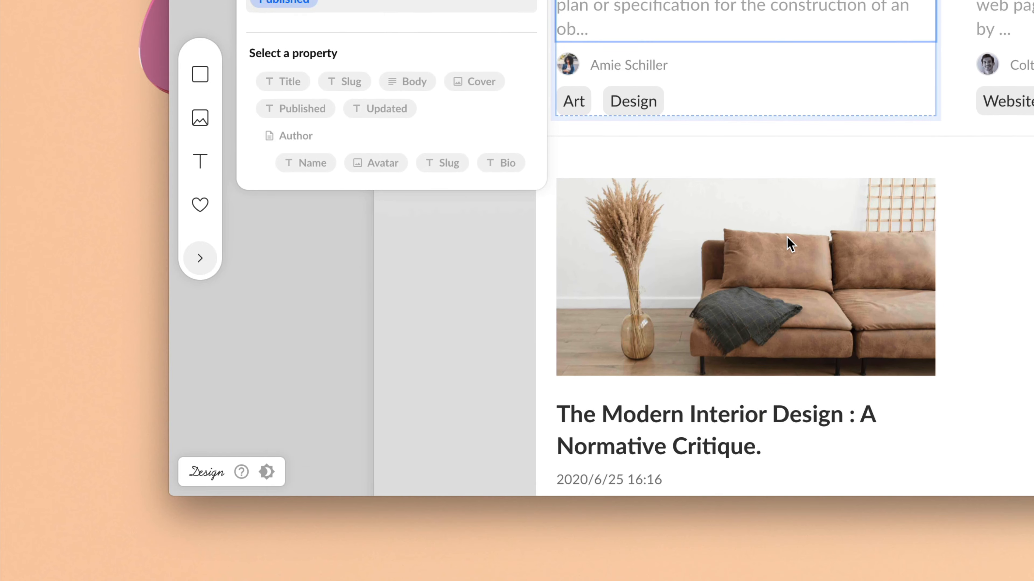
scroll(786, 237, "up", 8)
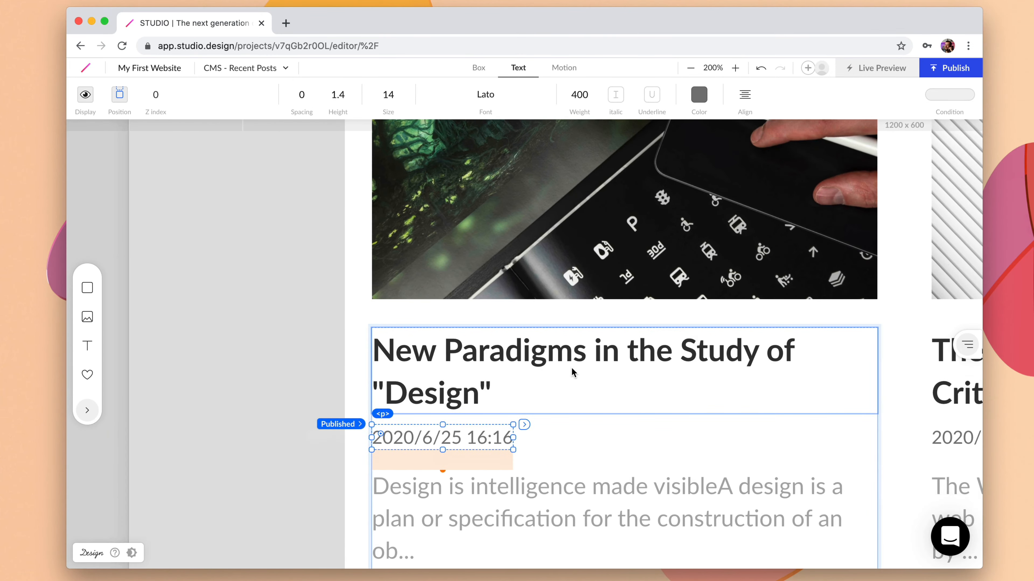
Remove the HH:mm time from the Published property's Format Date filter so the format text is YYYY/M/D.
scroll(571, 369, "left", 1)
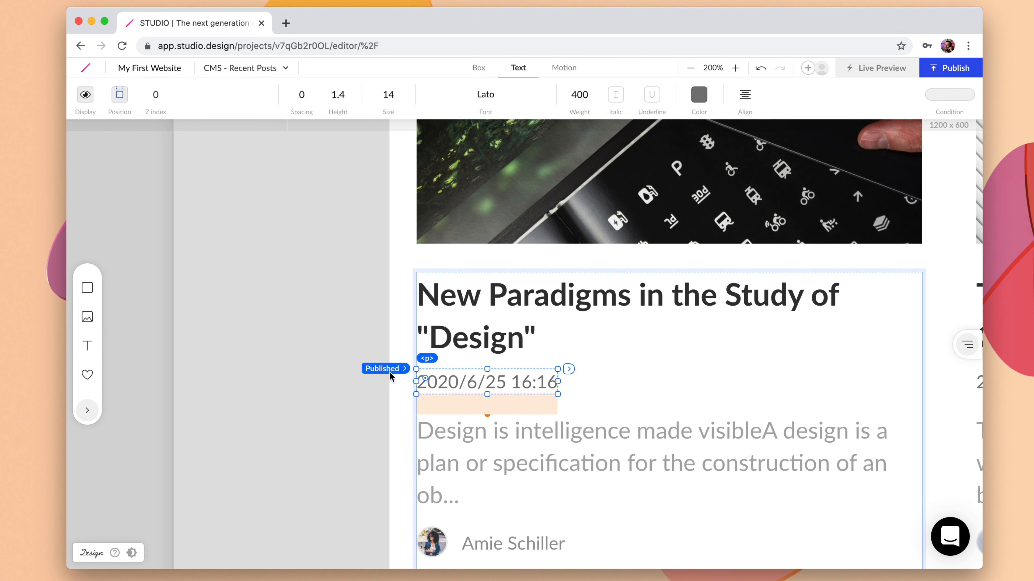
left_click(382, 370)
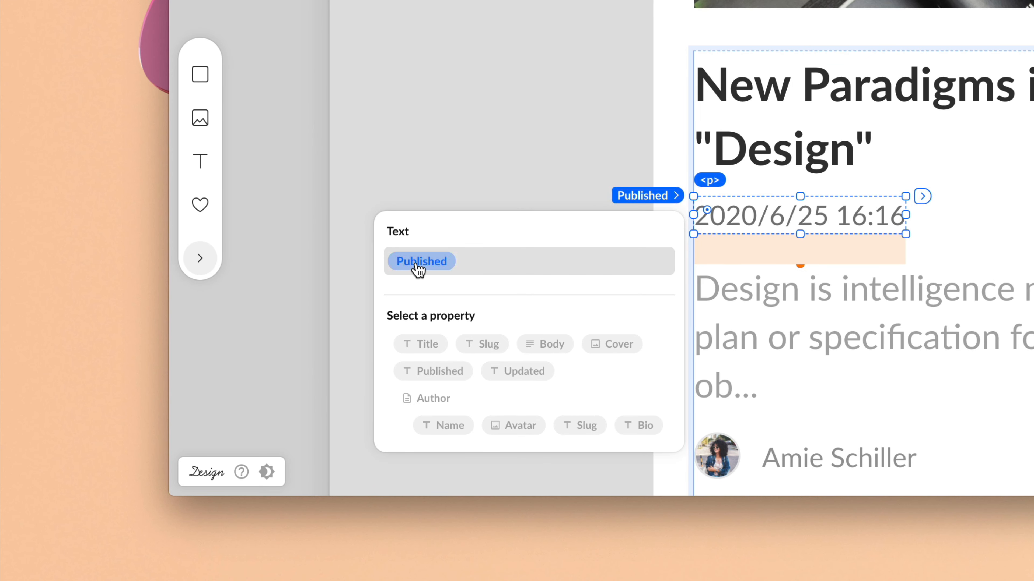
left_click(423, 264)
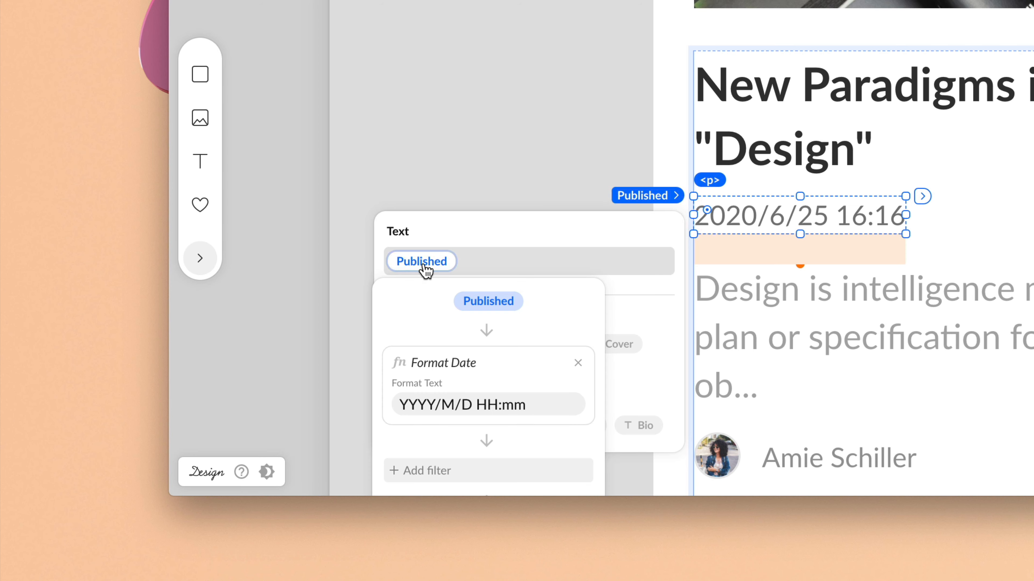
scroll(508, 383, "down", 2)
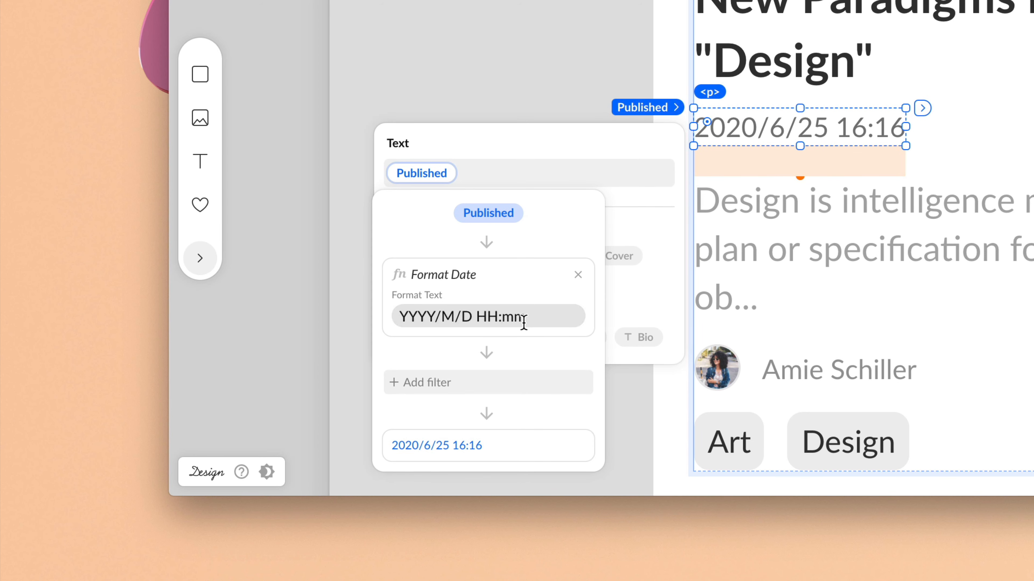
left_click_drag(478, 317, 521, 317)
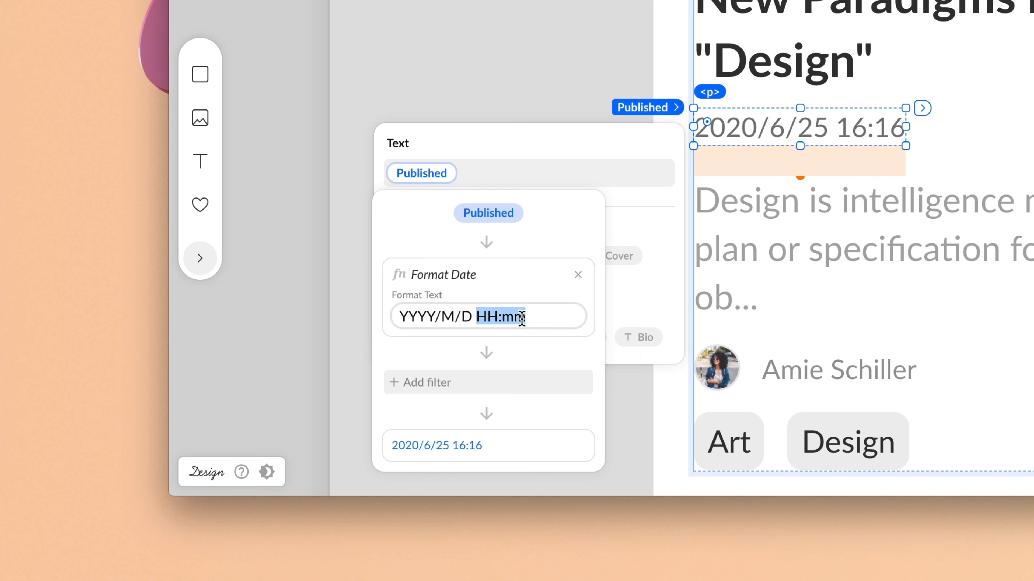
key("BackSpace")
key("BackSpace")
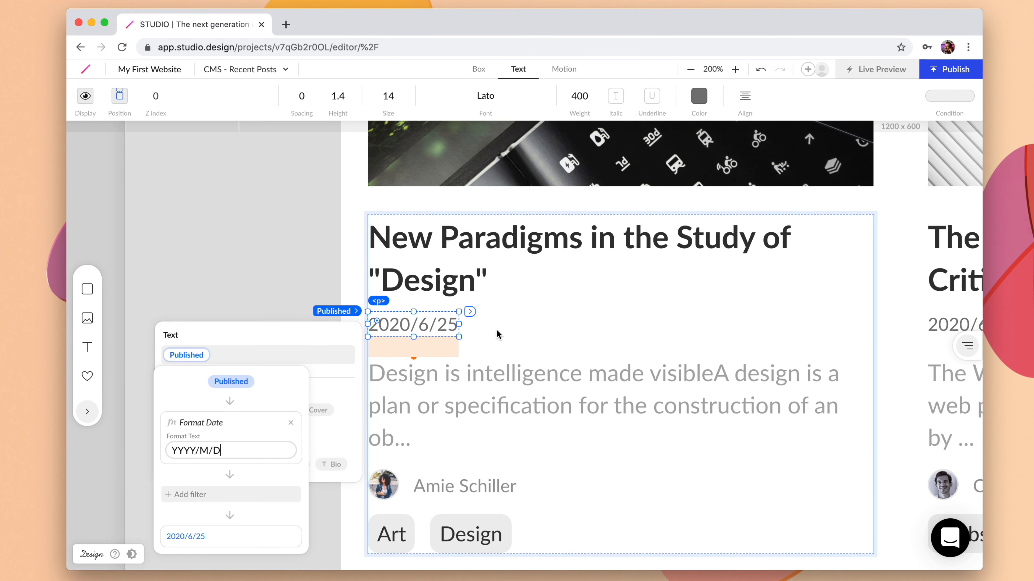
left_click(621, 255)
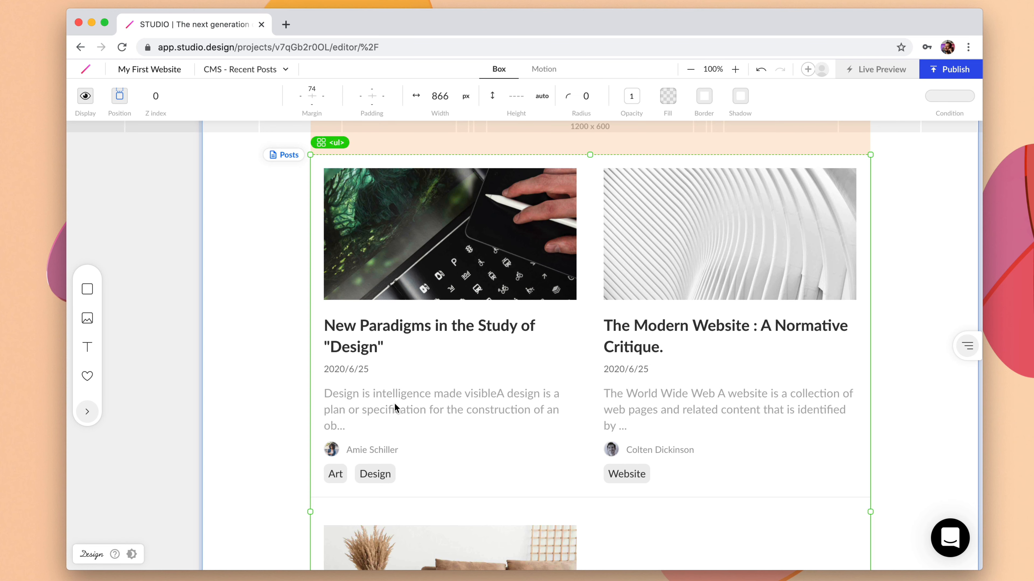
Set the Trim Text filter's length to 180 for the Body property of the first post card's body text.
left_click(384, 405)
left_click(383, 404)
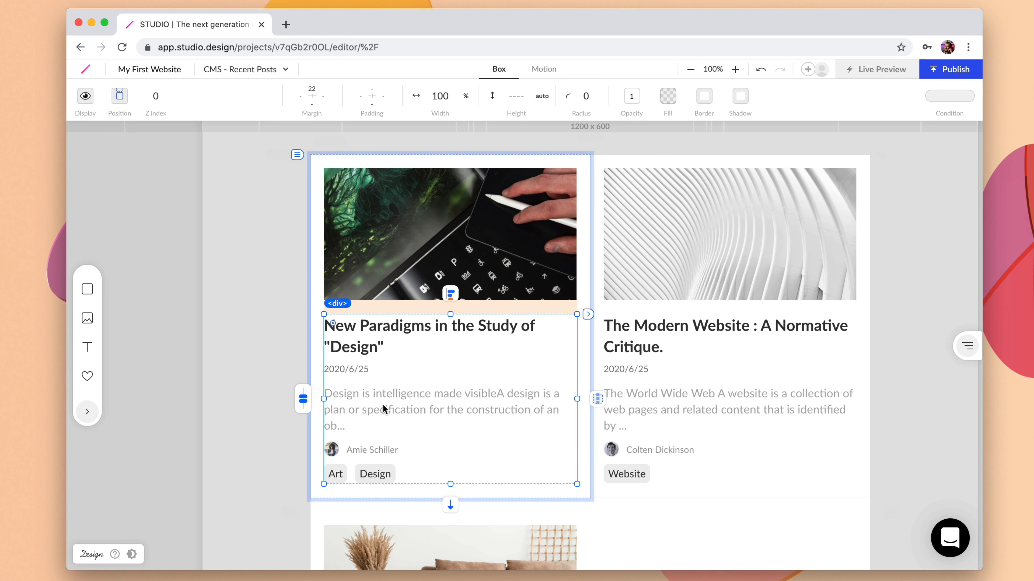
left_click(383, 405)
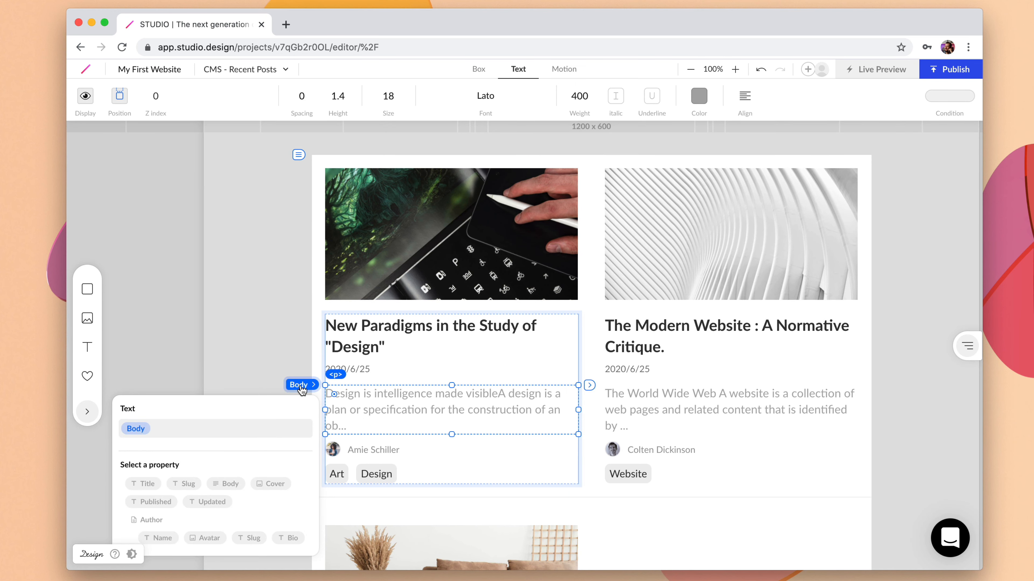
scroll(195, 487, "down", 1)
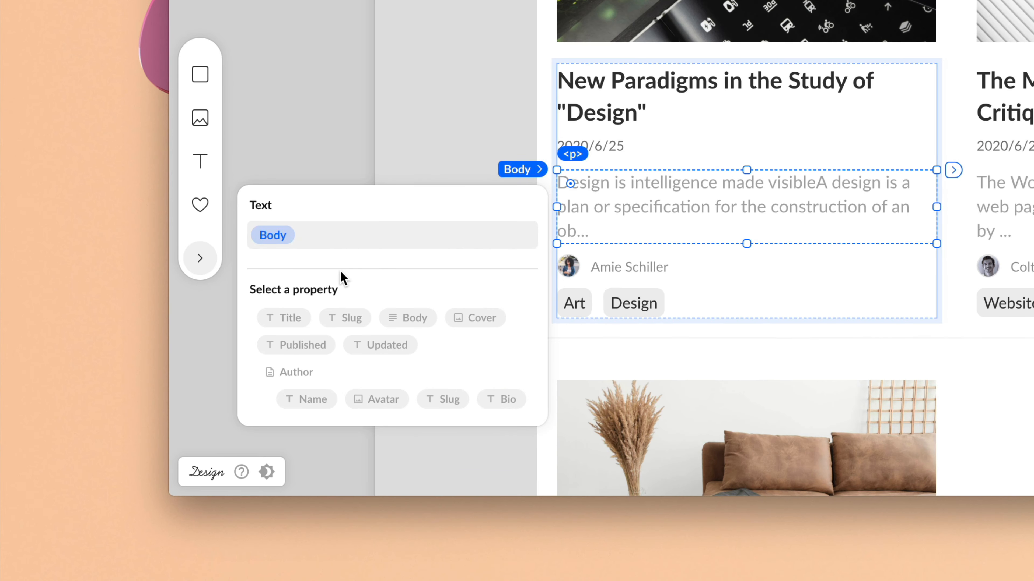
left_click(271, 238)
scroll(282, 300, "down", 3)
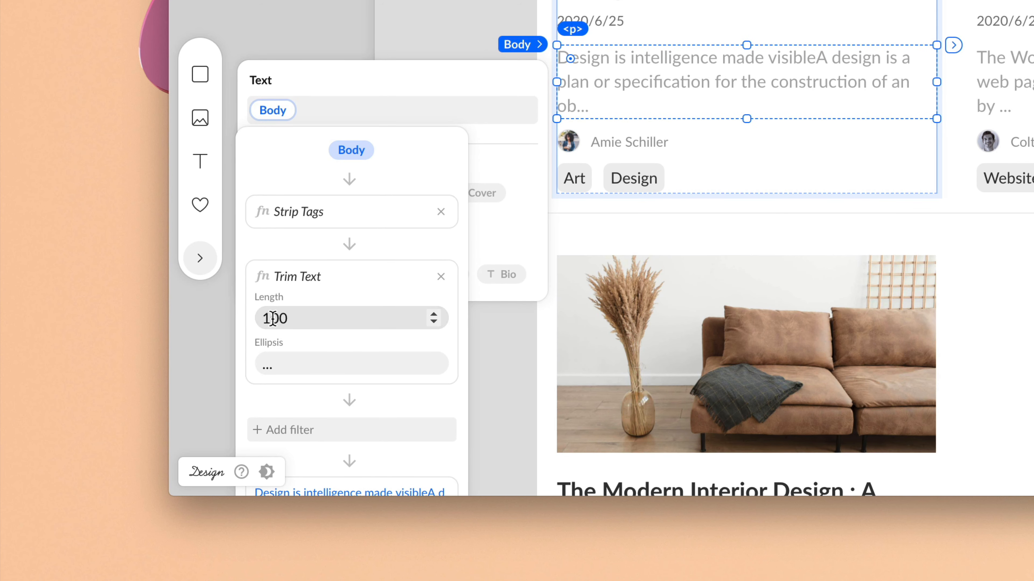
left_click_drag(287, 318, 240, 317)
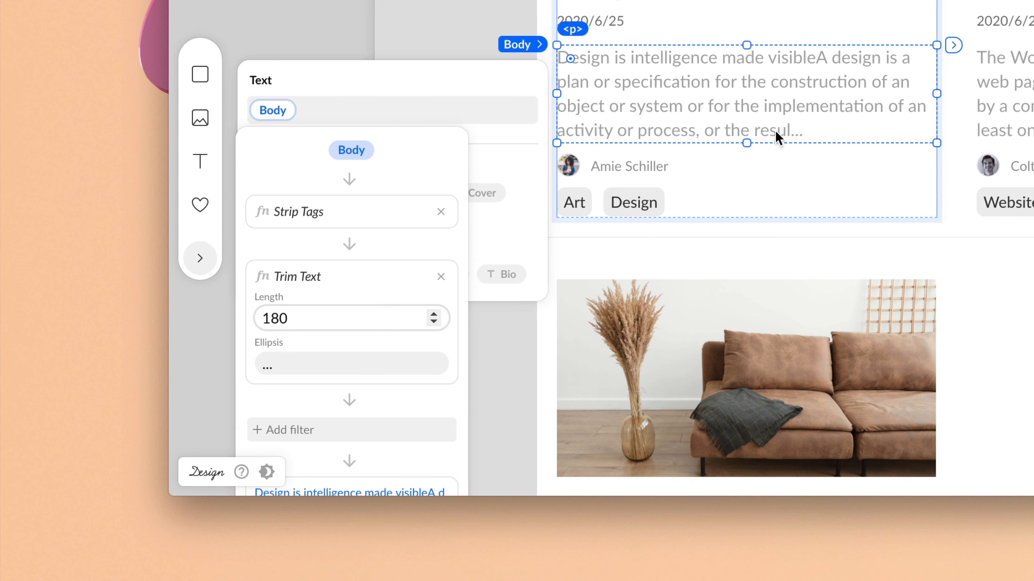
left_click(521, 154)
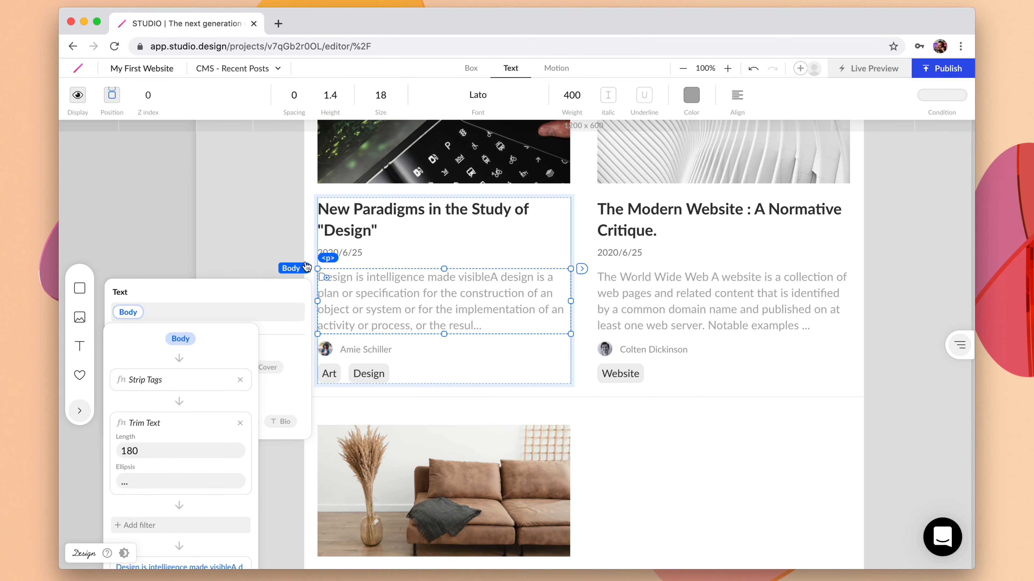
left_click(281, 243)
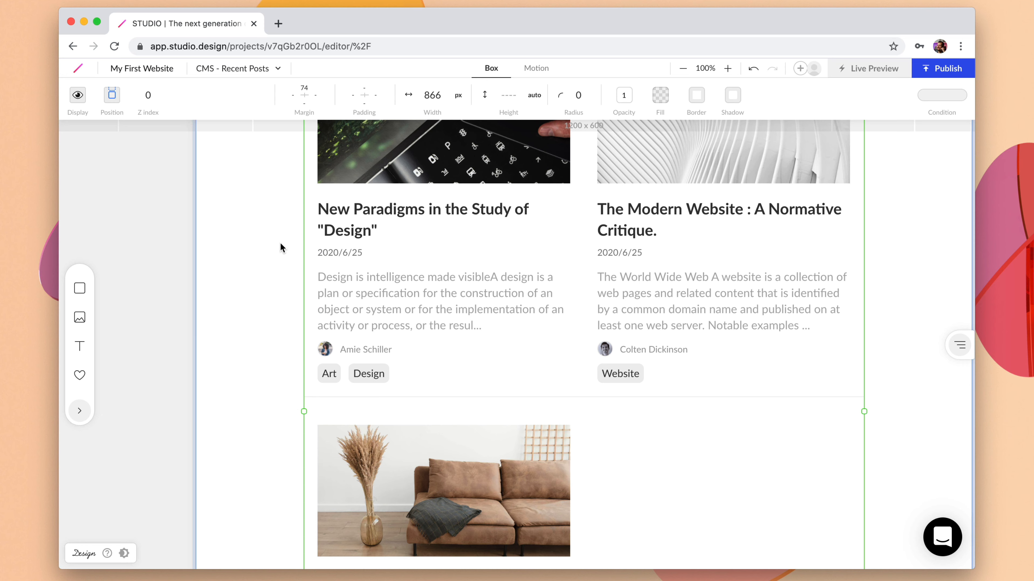